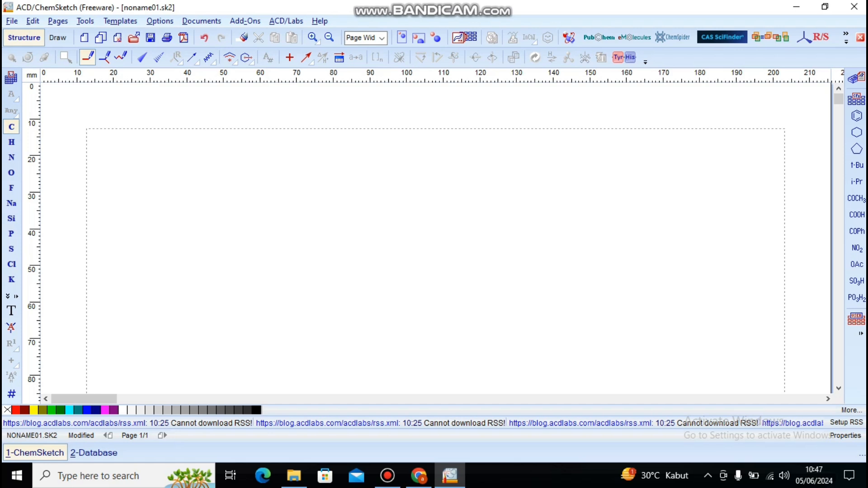
Step: Draw a six-membered carbon ring about 20 mm wide near the page's upper edge and clean its structure
click(271, 157)
mouse_move(271, 158)
mouse_down()
mouse_move(235, 180)
mouse_move(243, 210)
mouse_move(280, 226)
mouse_move(324, 212)
mouse_move(316, 173)
mouse_move(273, 157)
mouse_up()
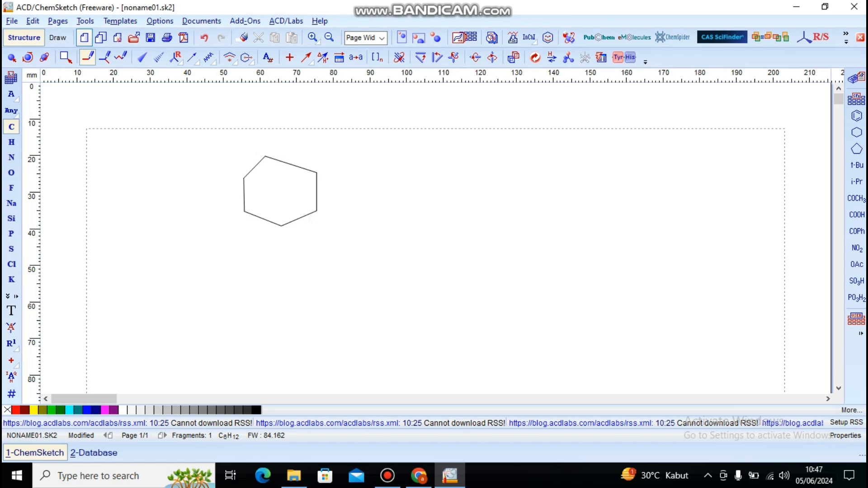
click(85, 20)
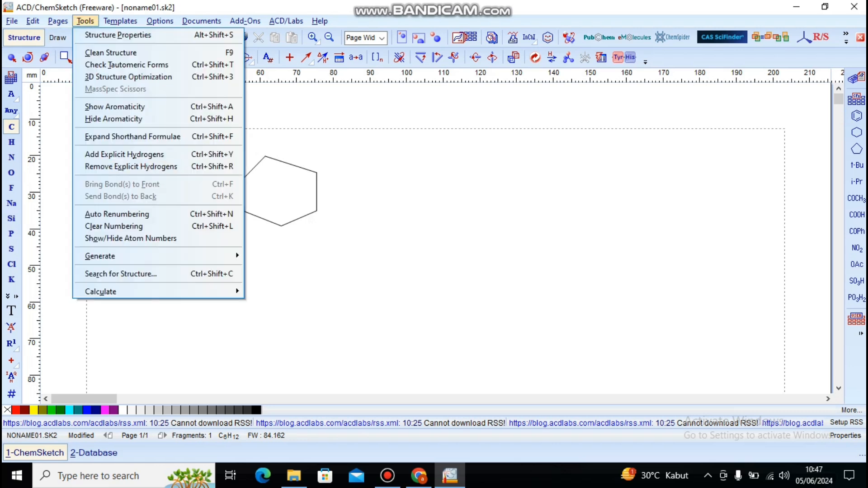
click(111, 53)
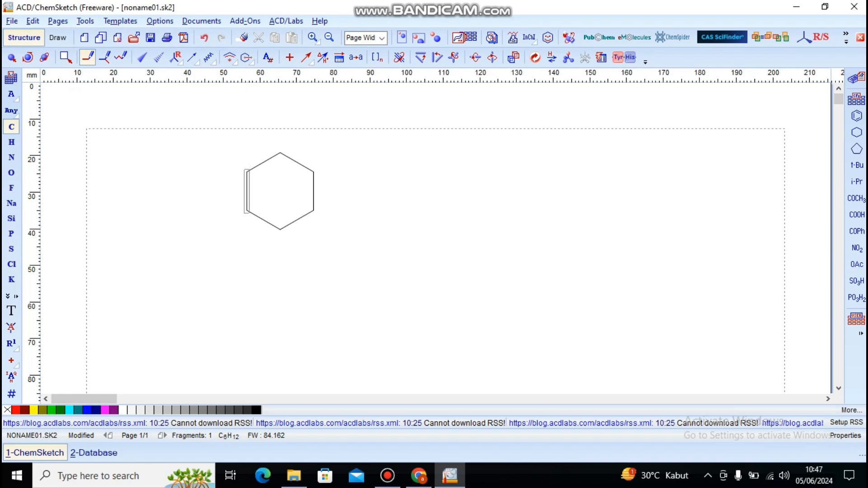
Step: Convert the ring's left, lower-right and upper-right bonds to double bonds to form a benzene ring
click(247, 192)
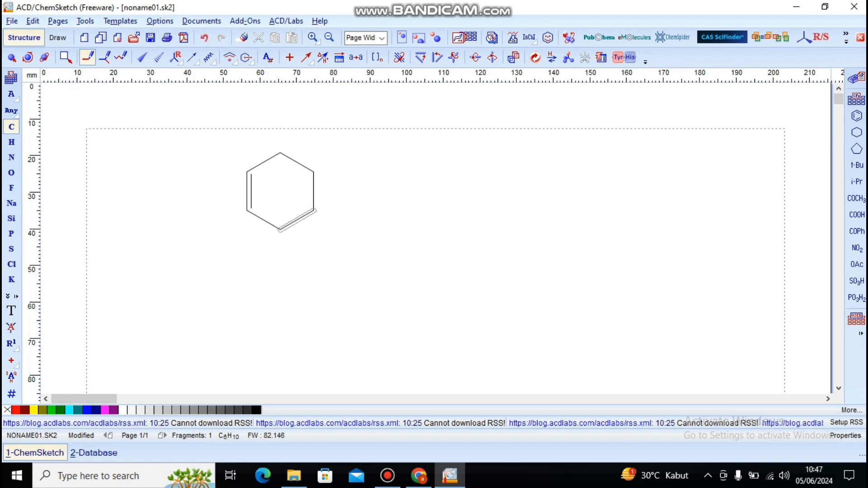
click(297, 220)
click(297, 163)
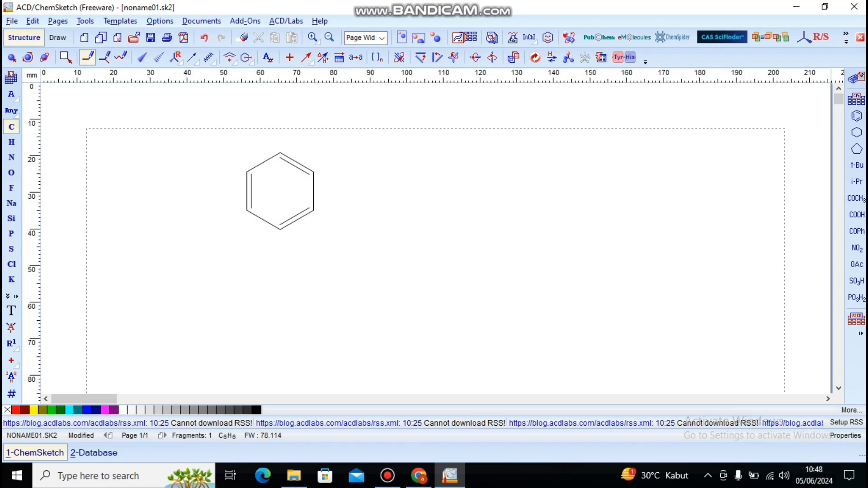
Step: Attach a zigzag three-carbon chain to the ring's upper-right carbon and bond two oxygens to its end carbon, one above and one lower right
drag(314, 172, 379, 176)
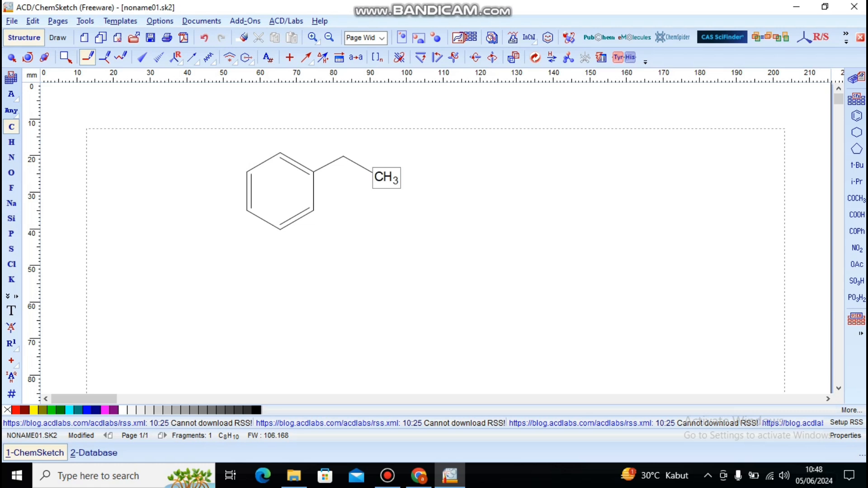
drag(379, 175, 404, 160)
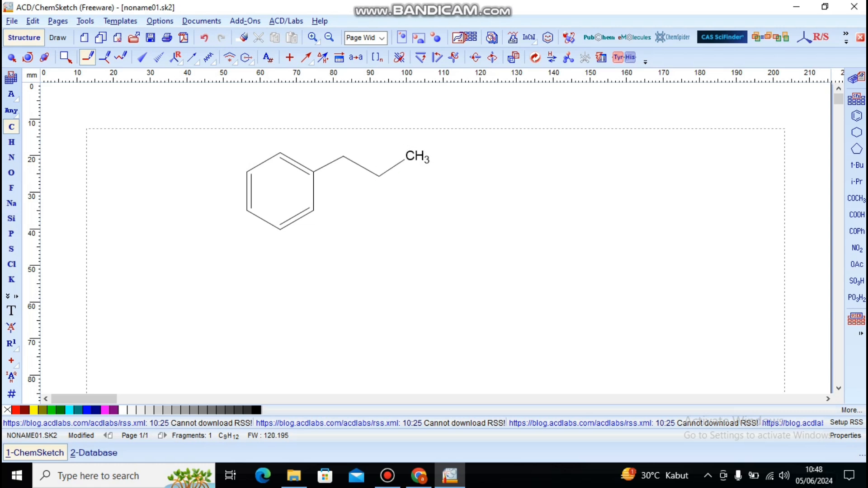
click(11, 172)
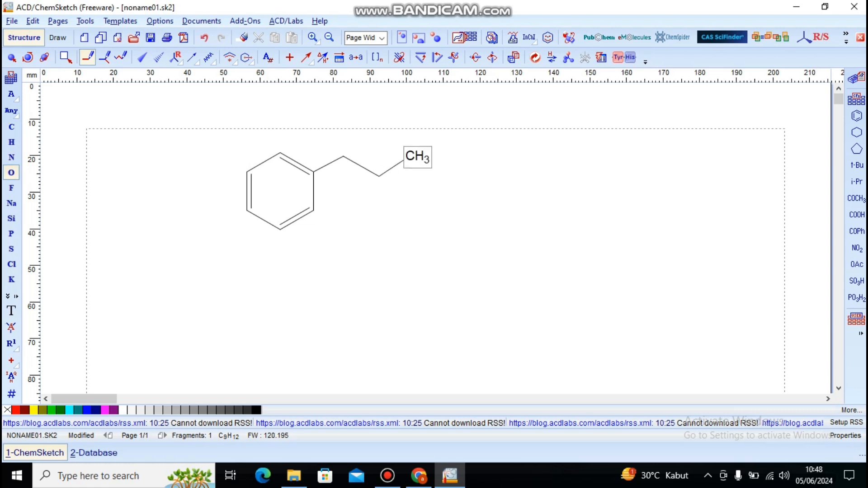
drag(417, 157, 446, 182)
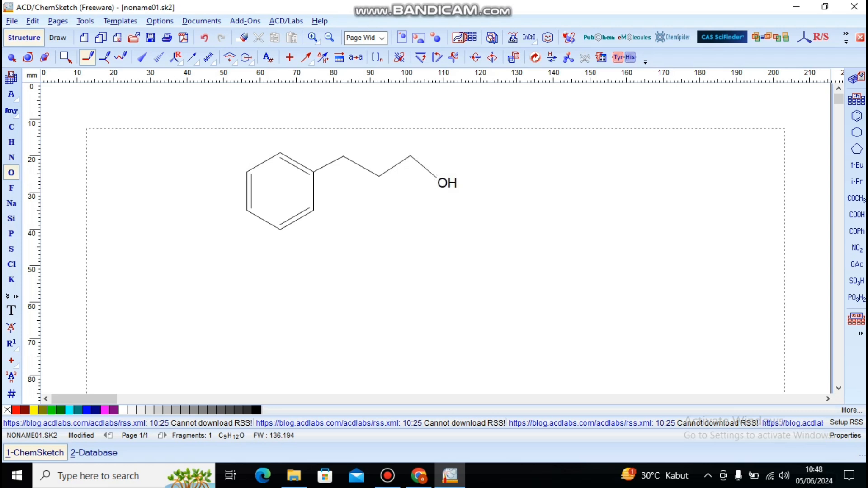
drag(411, 133, 410, 131)
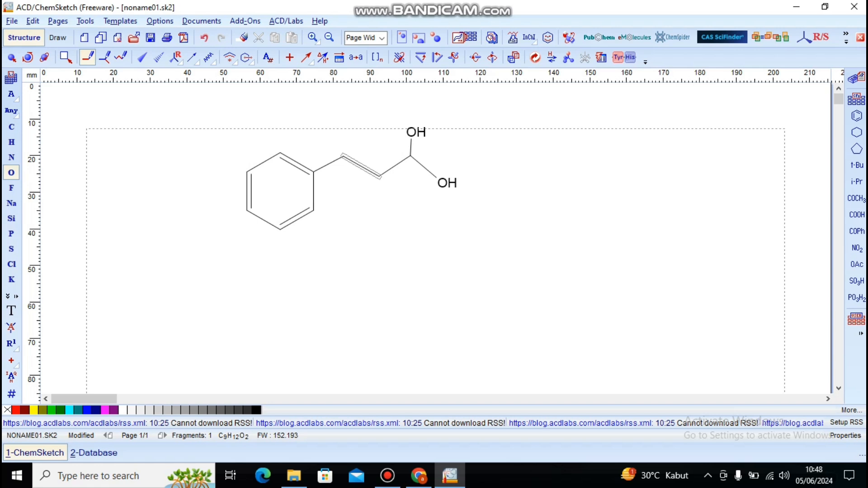
Step: Make the bond between the chain's first two carbons and the bond to the upper oxygen double, and clean the structure
click(361, 165)
click(411, 144)
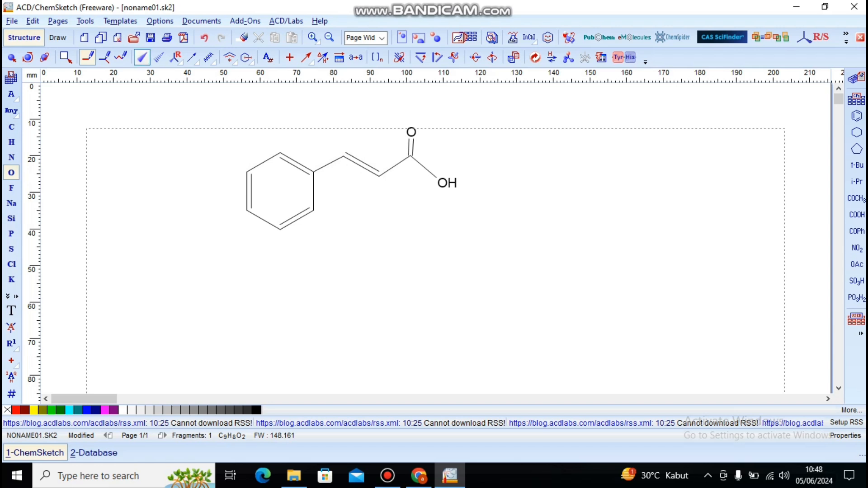
click(85, 21)
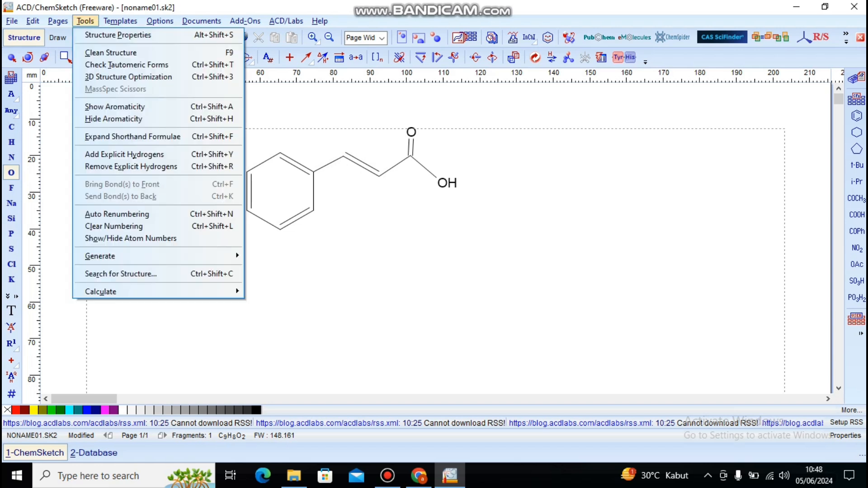
click(104, 53)
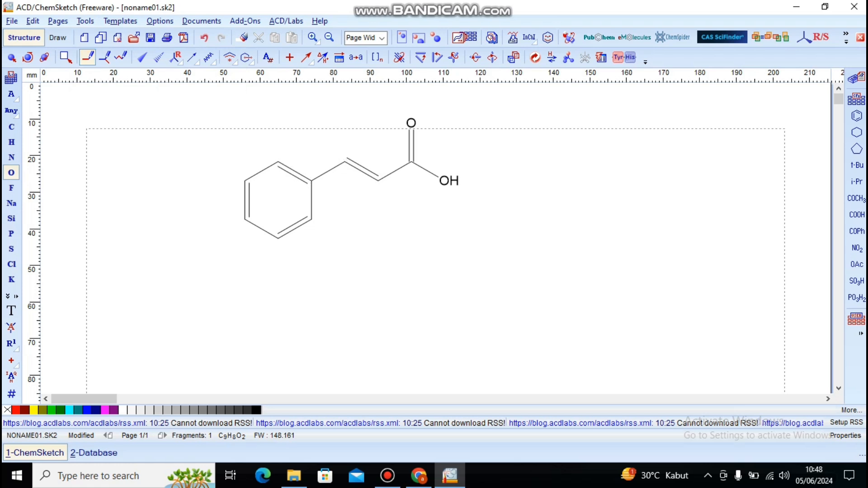
Step: Select the whole molecule and move it straight down so it lies inside the page margins
click(12, 57)
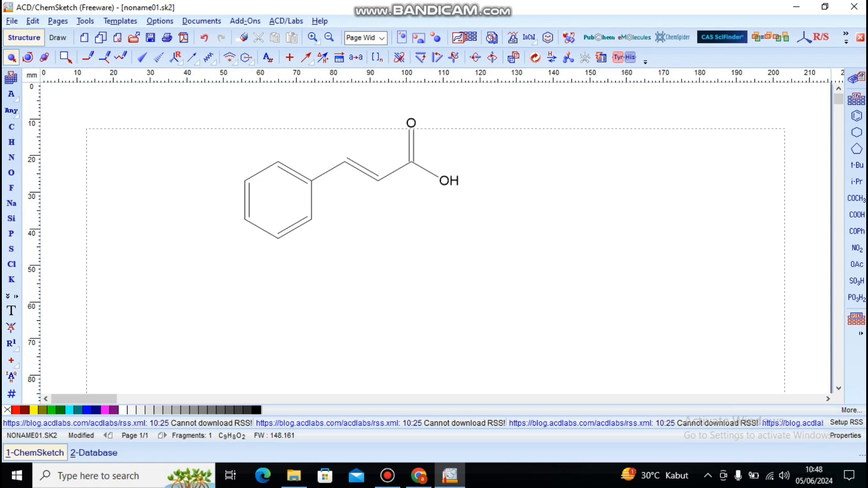
key(ctrl+a)
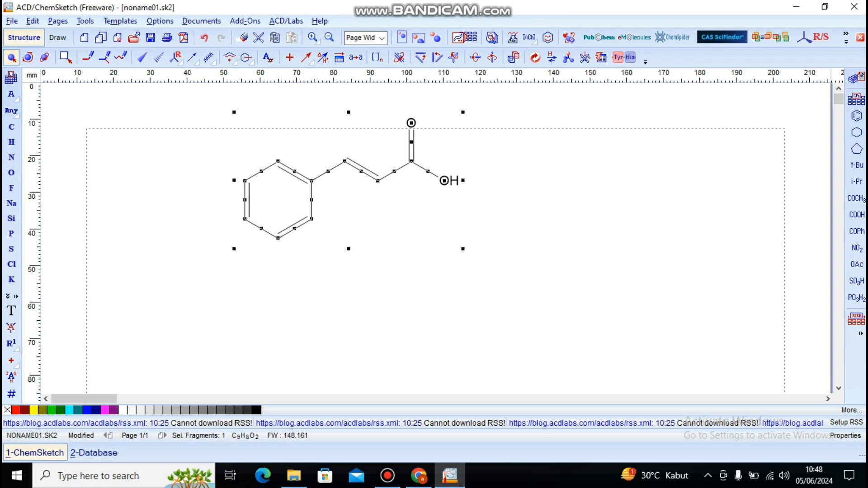
drag(361, 171, 361, 233)
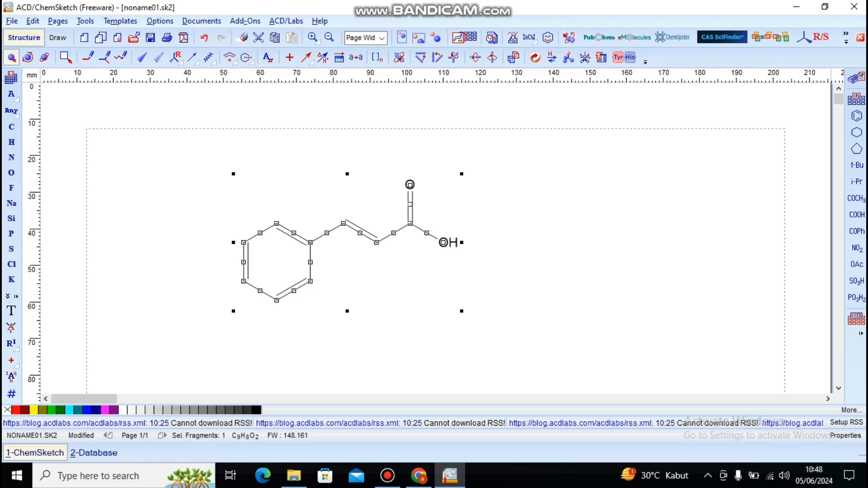
click(208, 226)
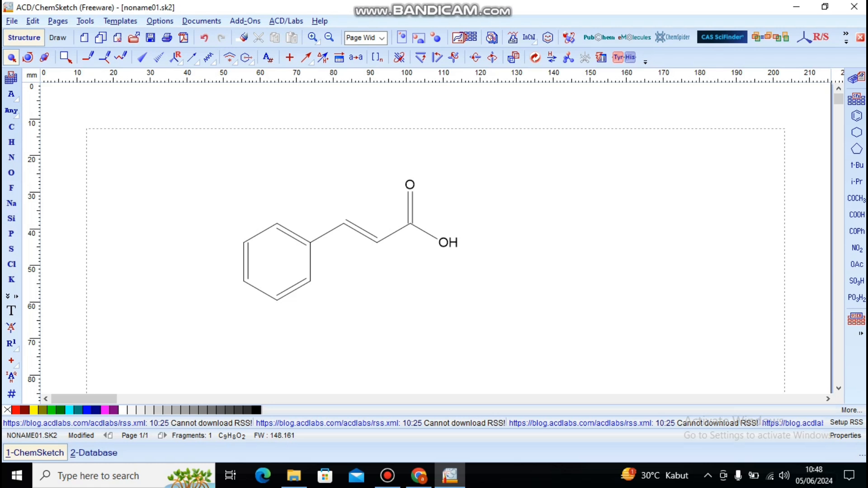
Step: Apply structure properties with all carbons shown, automatic sizing, symbol size 10 and 7 mm bond length to the whole molecule
key(ctrl+a)
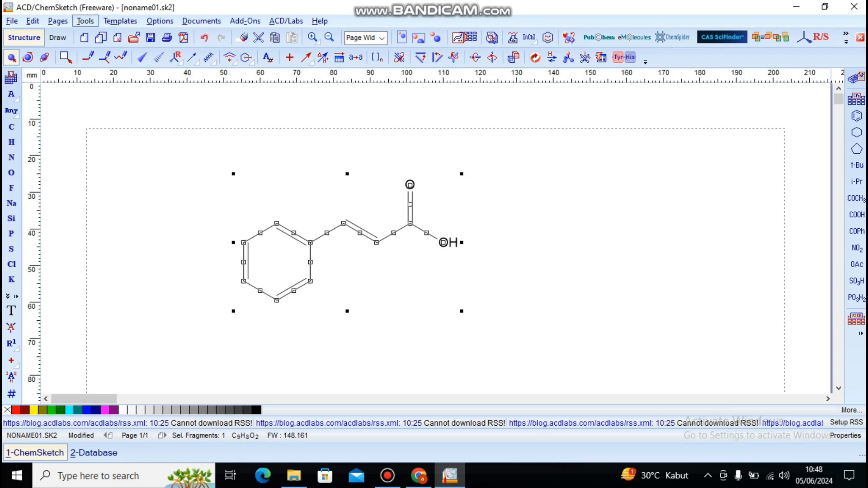
click(85, 21)
click(102, 36)
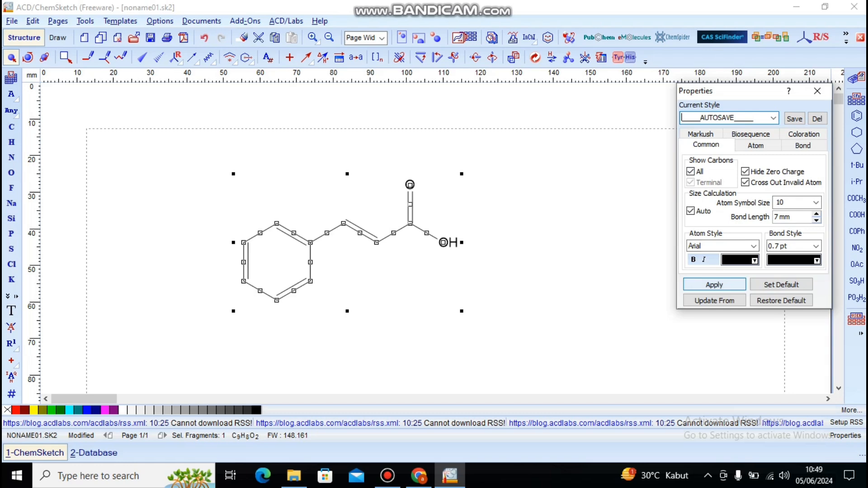
click(714, 284)
key(Escape)
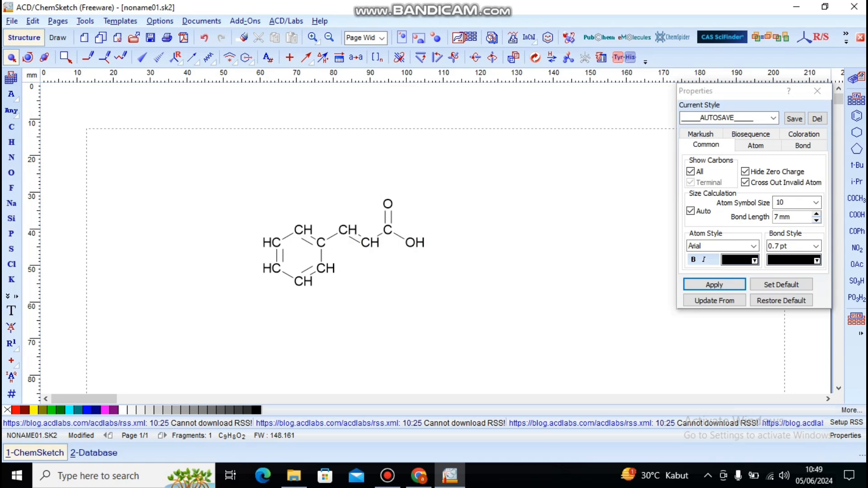
Step: With the whole molecule selected, turn off automatic size calculation and set the bond length to 10 mm and bond thickness to 1 pt
key(ctrl+a)
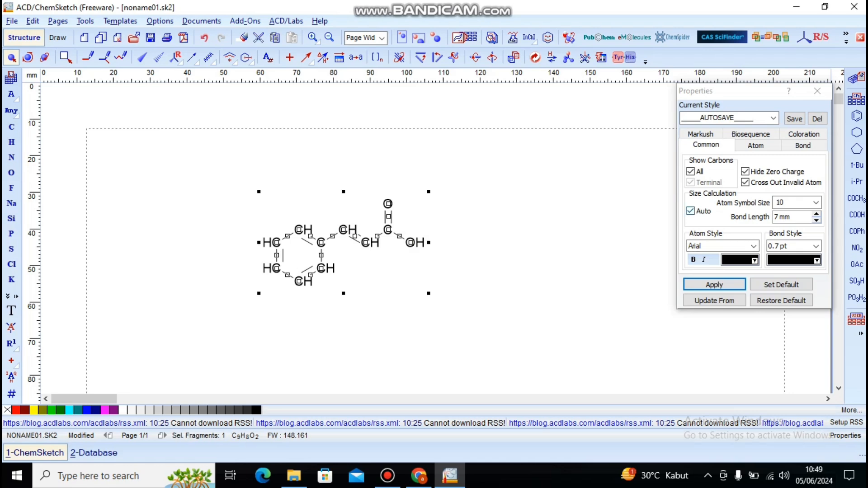
click(690, 211)
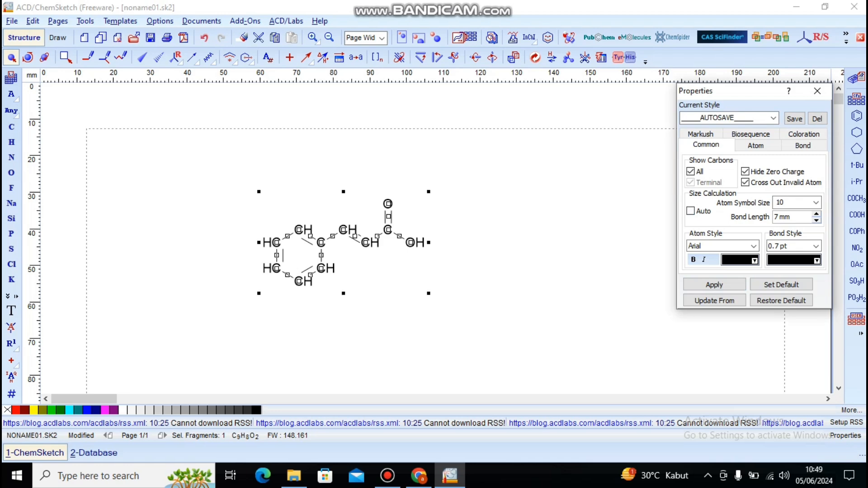
click(778, 216)
key(BackSpace)
text(10)
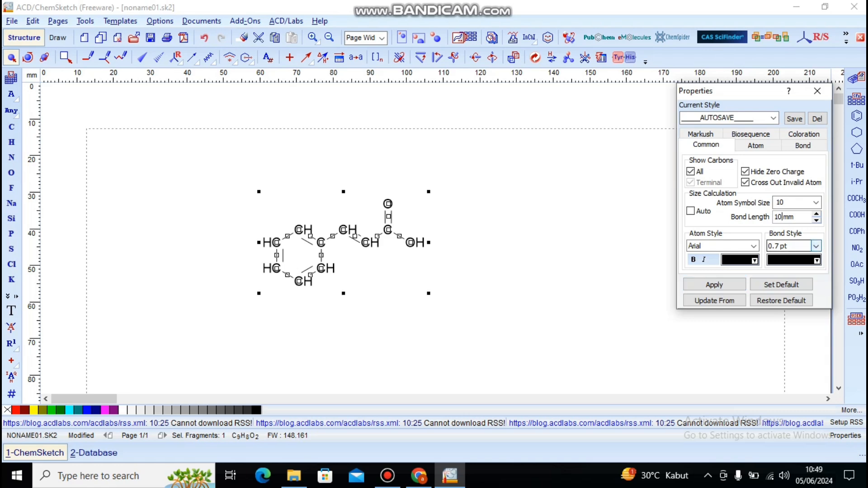
click(816, 246)
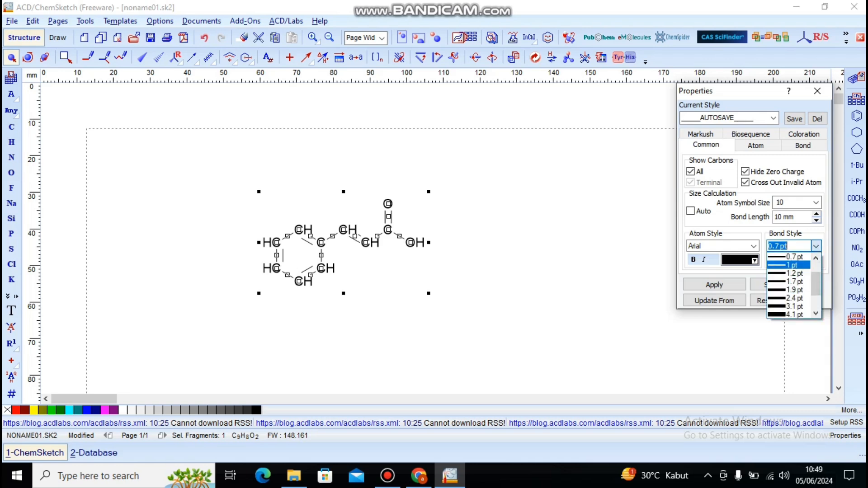
click(790, 265)
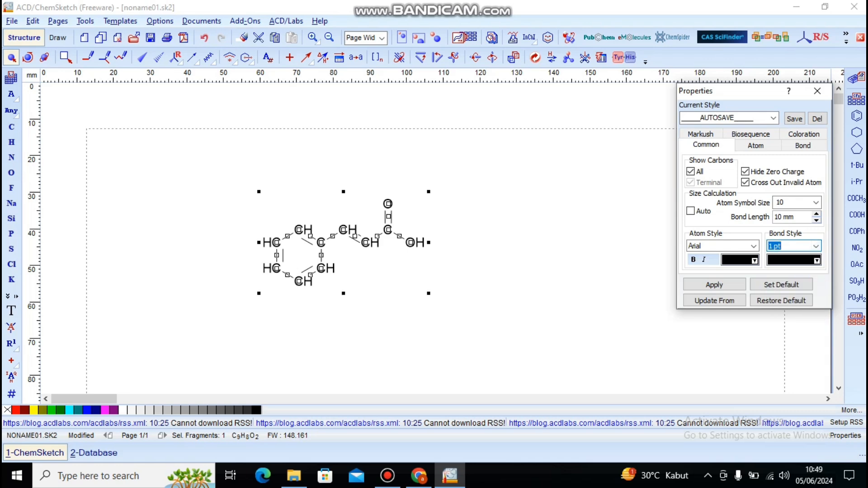
click(816, 260)
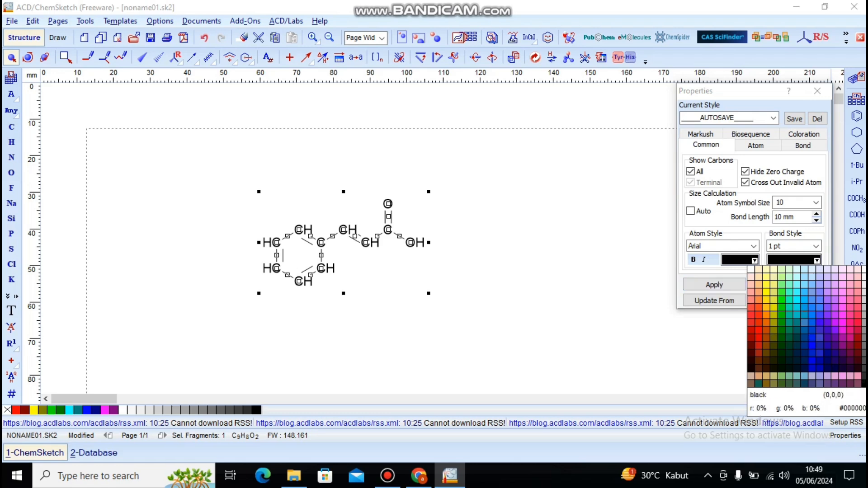
click(754, 260)
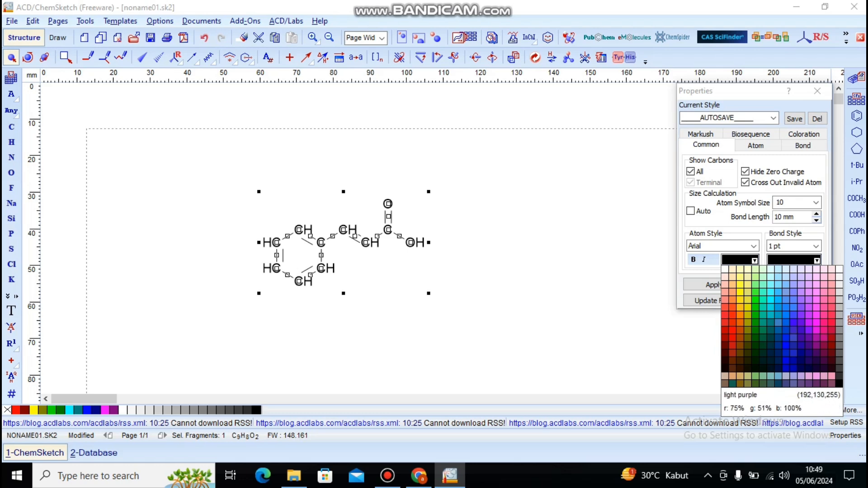
click(706, 336)
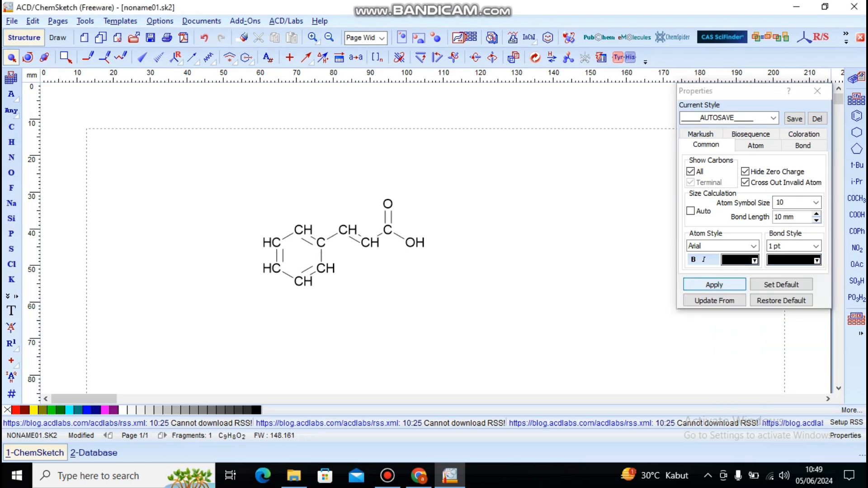
Step: Apply the edited bond length and thickness to the whole molecule and clear the selection
click(706, 335)
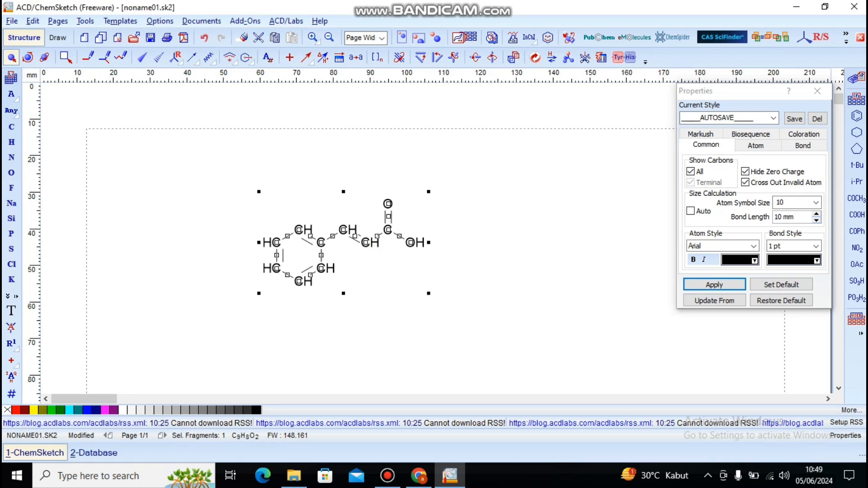
click(714, 284)
click(706, 335)
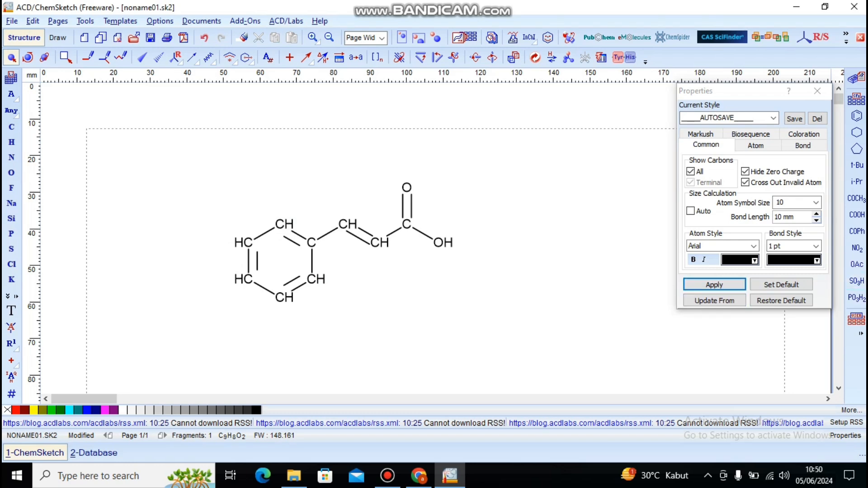
Step: Set the bond colour to blue and the atom colour to magenta in the structure properties and apply them
click(816, 260)
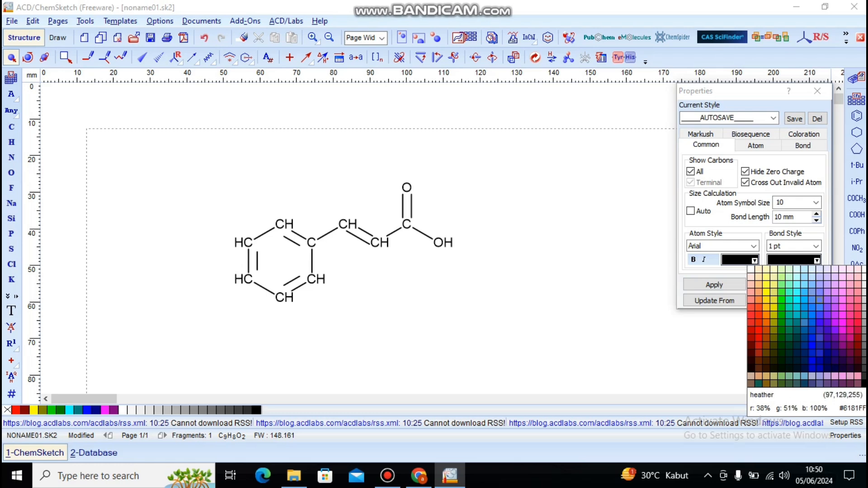
click(812, 346)
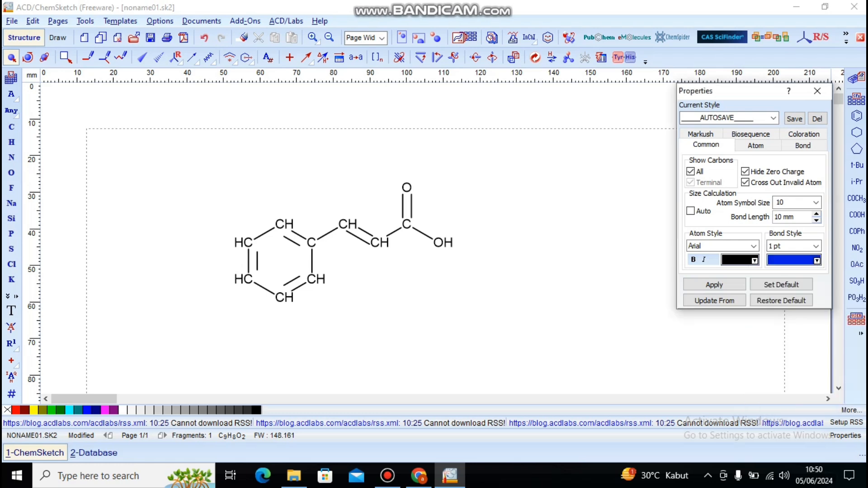
click(754, 260)
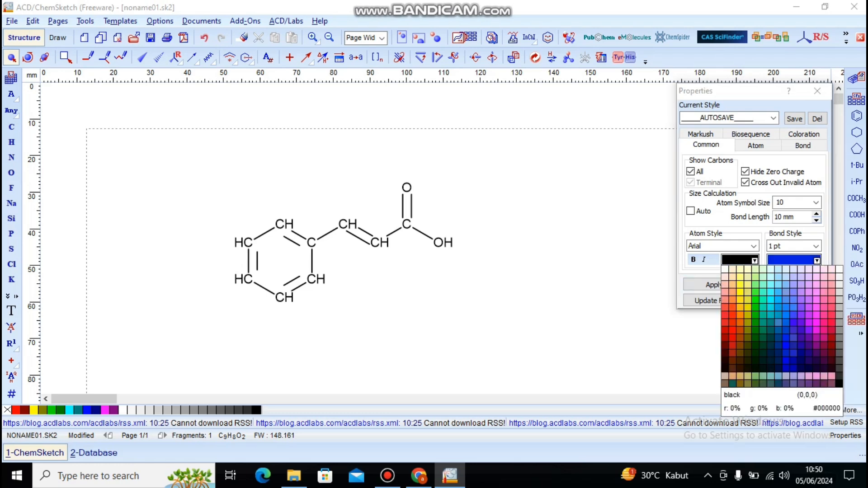
click(824, 323)
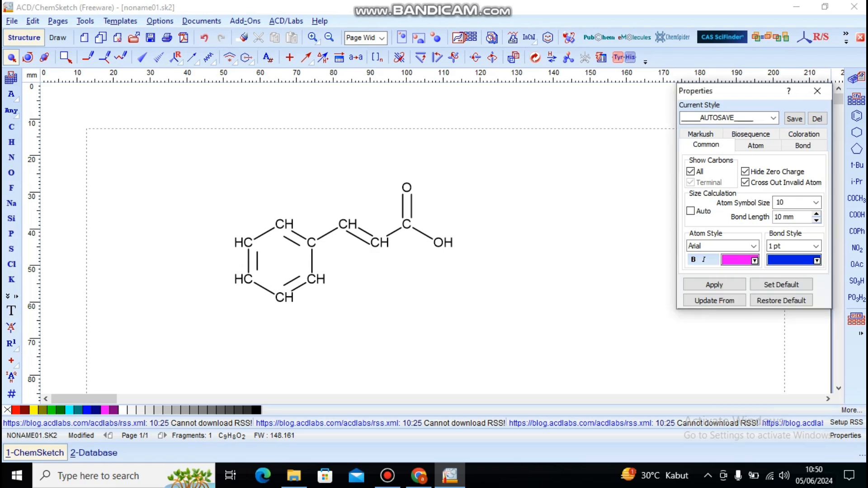
click(714, 285)
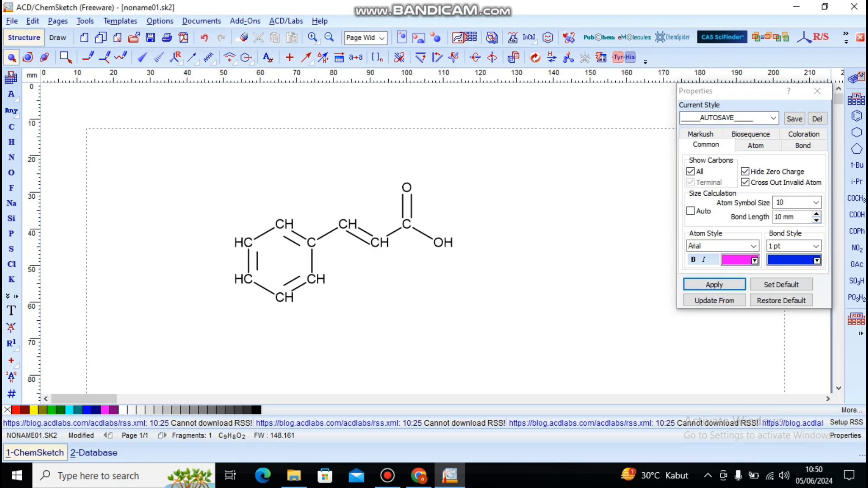
Step: Apply the magenta atom colour and blue bond colour to the whole molecule and clear the selection
key(ctrl+a)
click(714, 285)
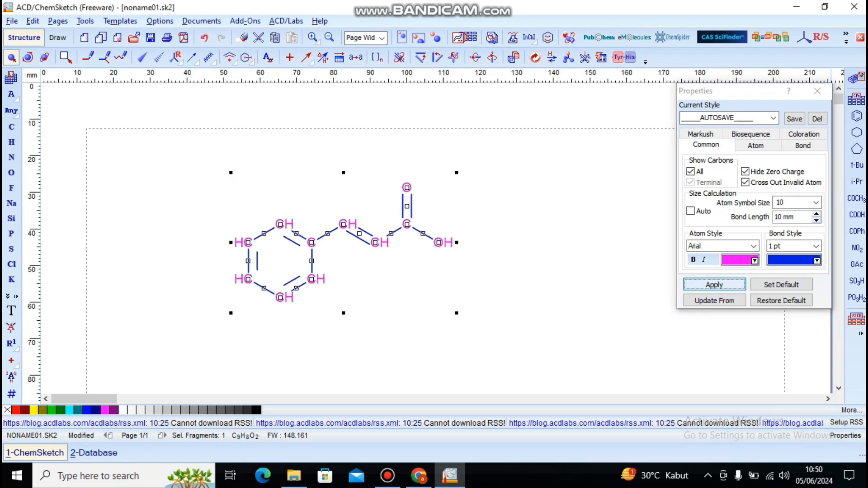
key(Escape)
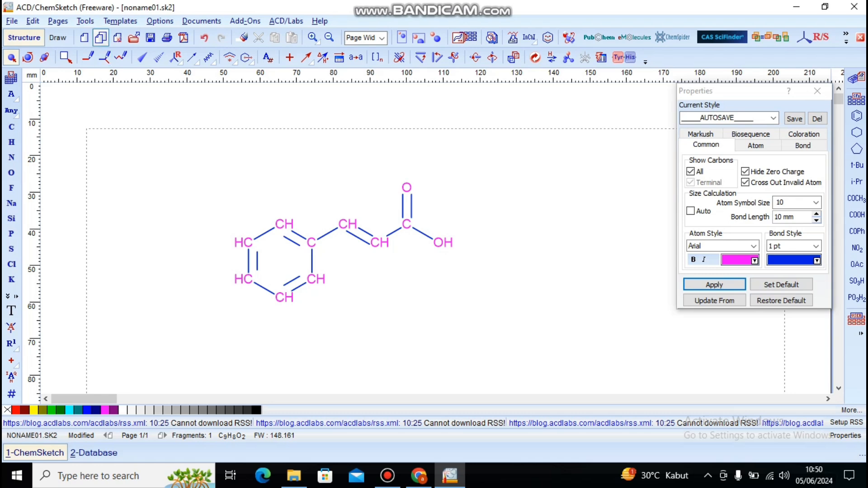
Step: Number the molecule's atoms with Auto Renumbering and clear the numbering again
click(85, 21)
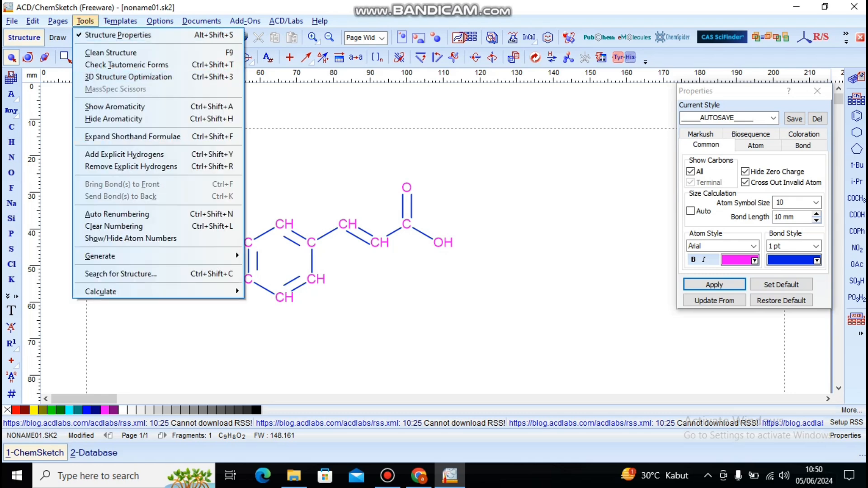
click(117, 213)
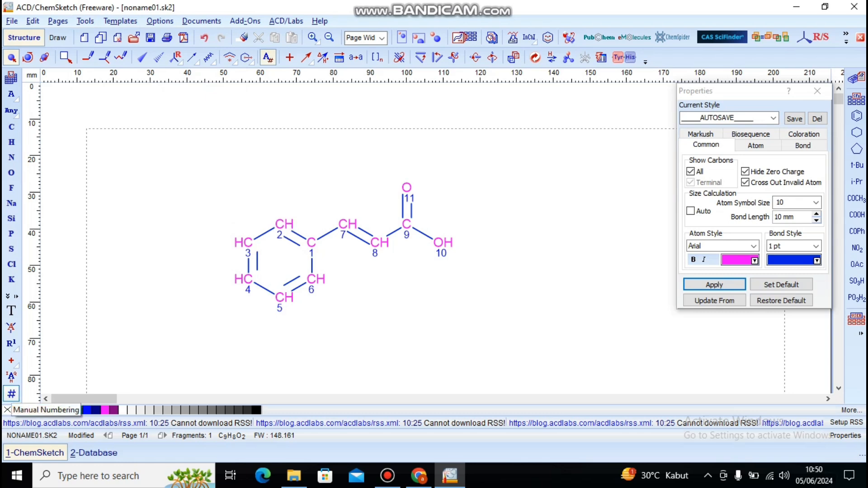
click(85, 21)
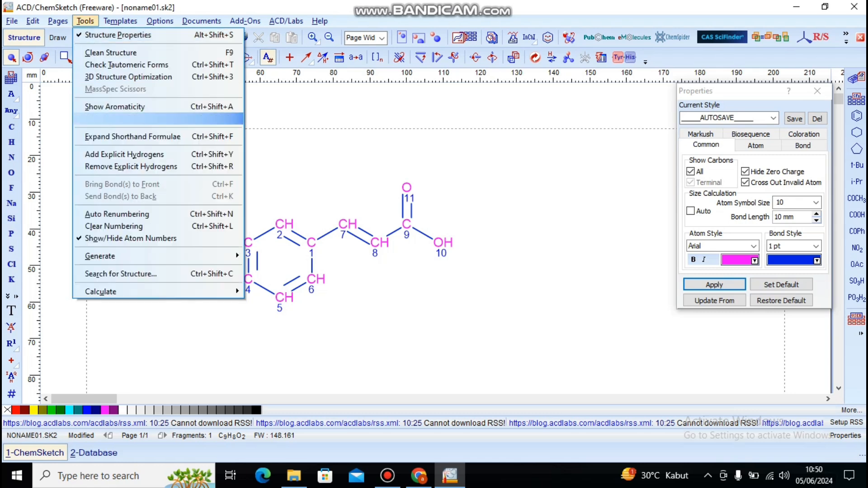
click(113, 226)
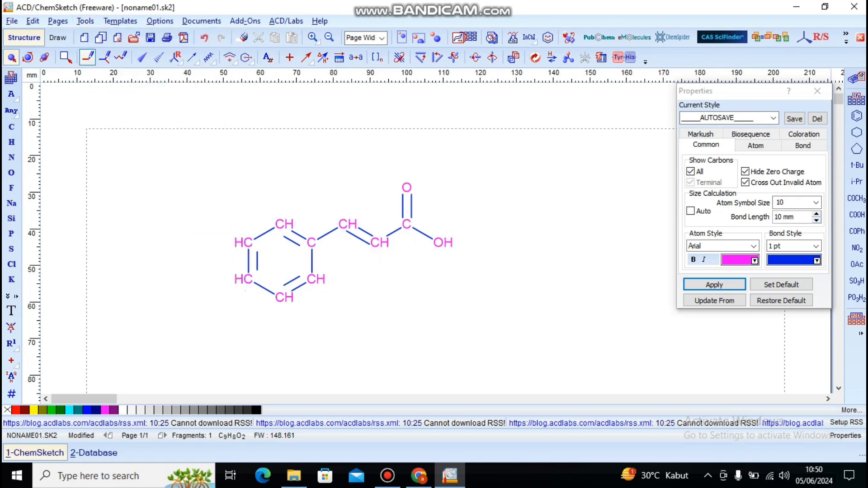
Step: Select the whole molecule and generate the name for the structure beneath it
key(ctrl+a)
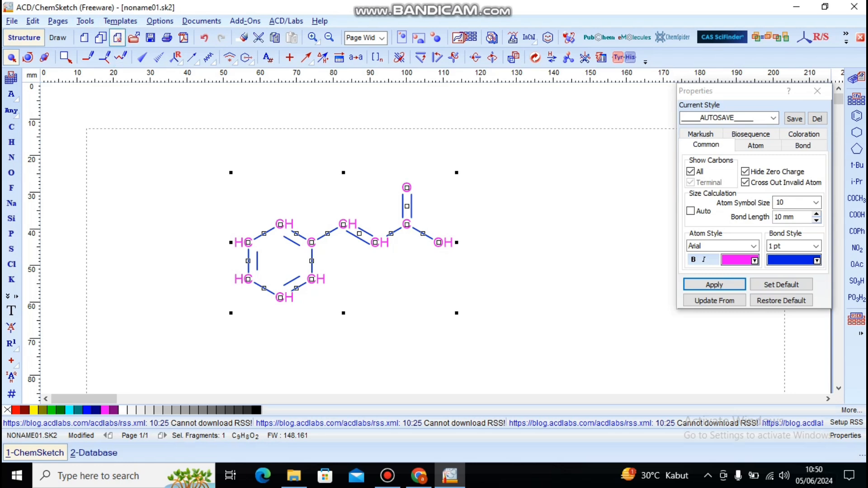
click(85, 21)
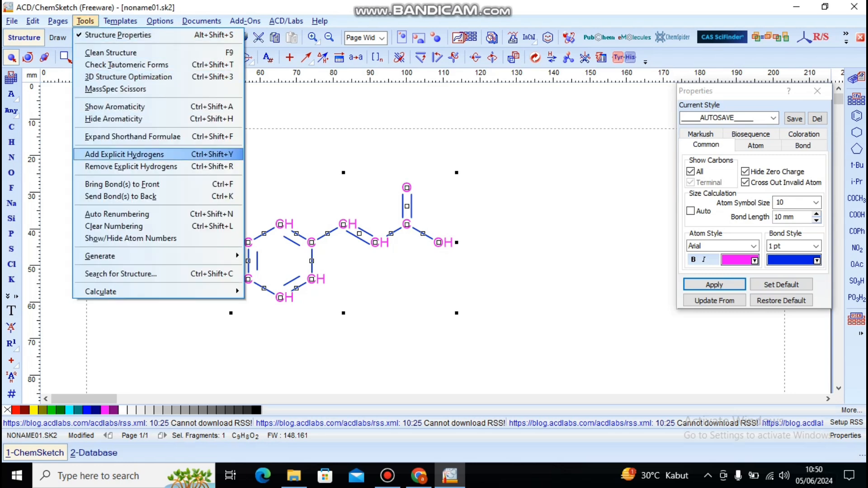
mouse_move(136, 256)
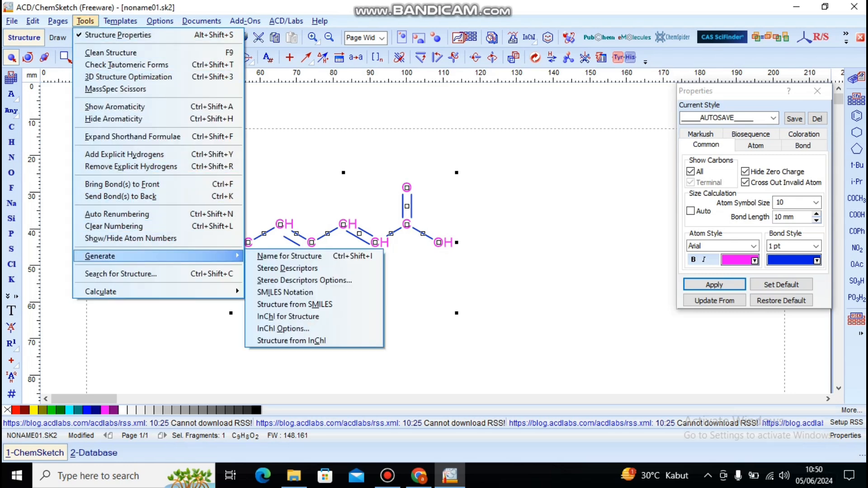
click(289, 256)
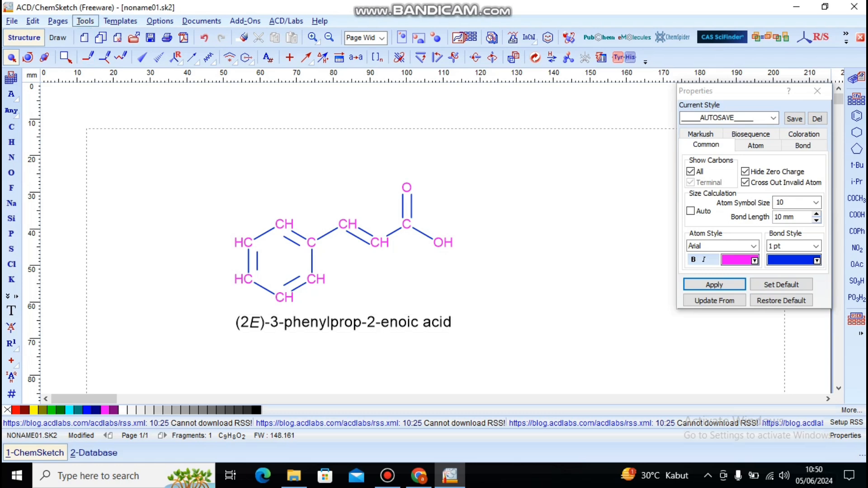
click(85, 20)
mouse_move(100, 256)
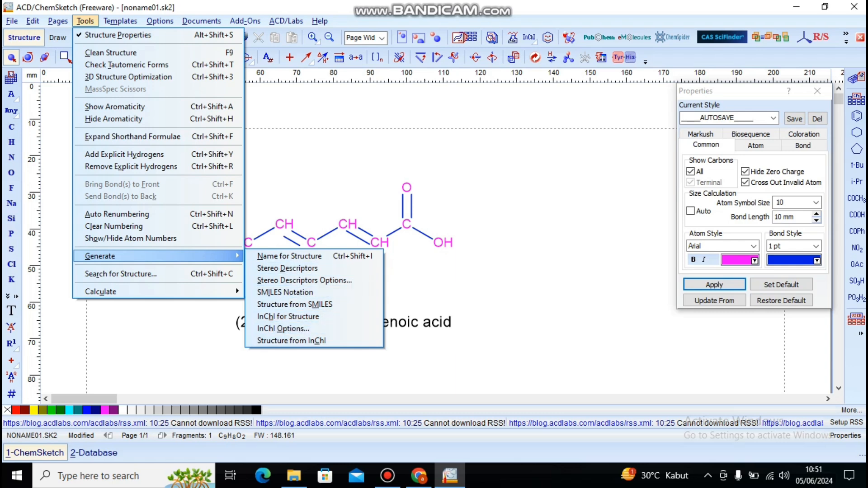
click(470, 280)
click(470, 280)
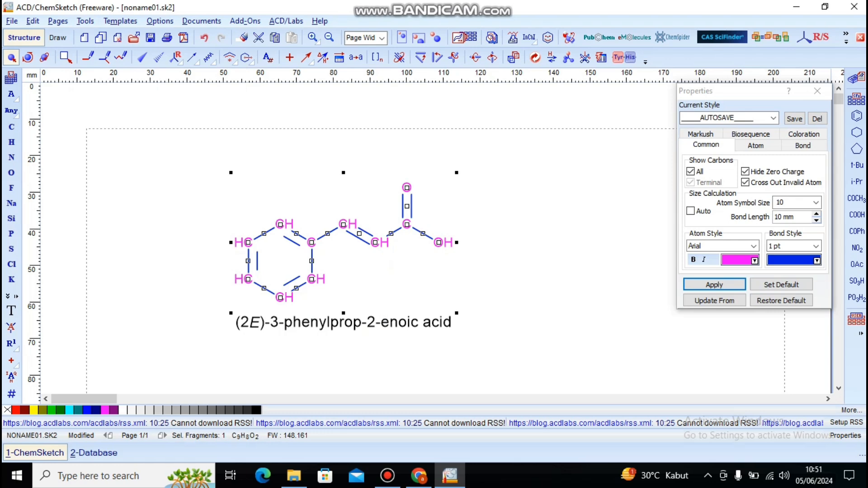
click(470, 280)
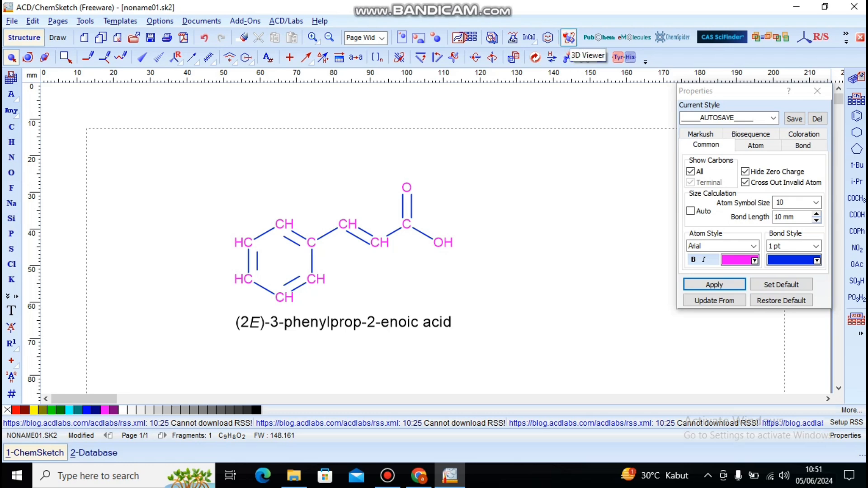
Step: Open the molecule in the ACD/3D Viewer and rotate it slightly with the Rotate tool
click(568, 38)
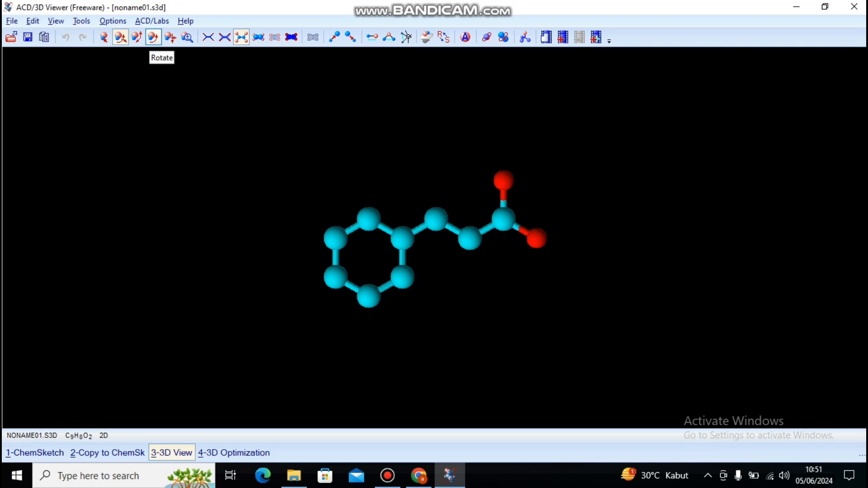
click(153, 37)
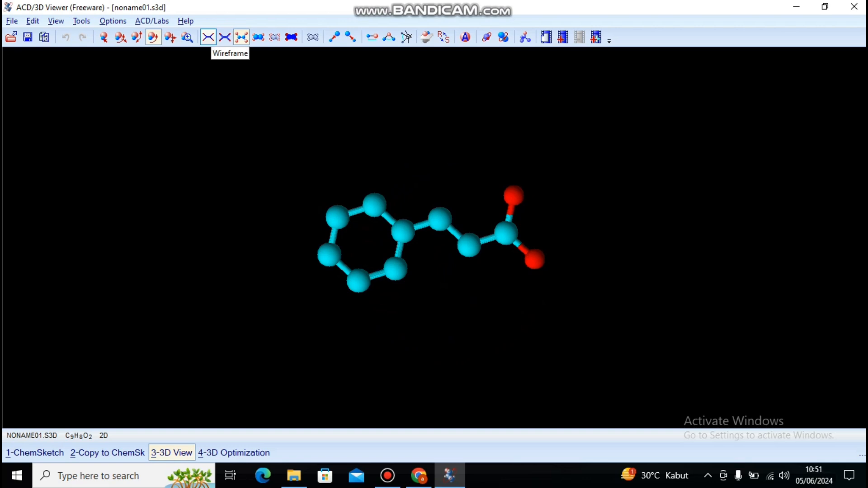
Step: View the 3D model as wireframe, sticks, balls and sticks, space-filling and disks, ending with balls and sticks surrounded by dots
click(207, 37)
click(224, 37)
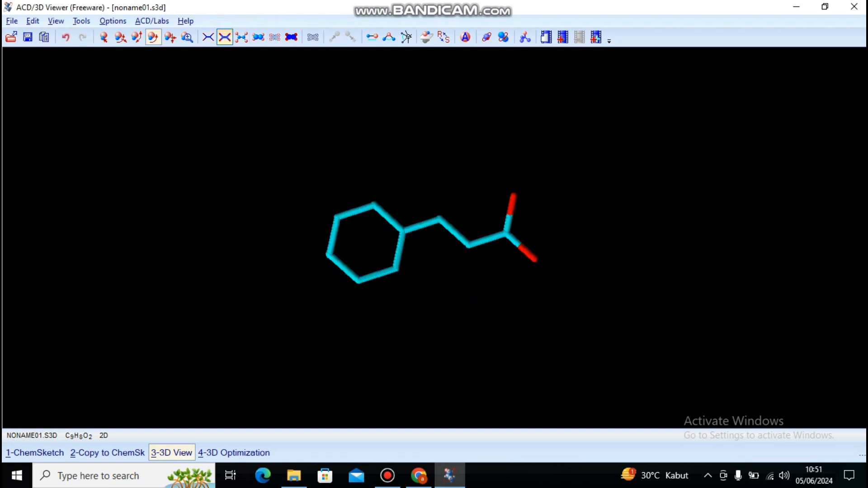
click(242, 37)
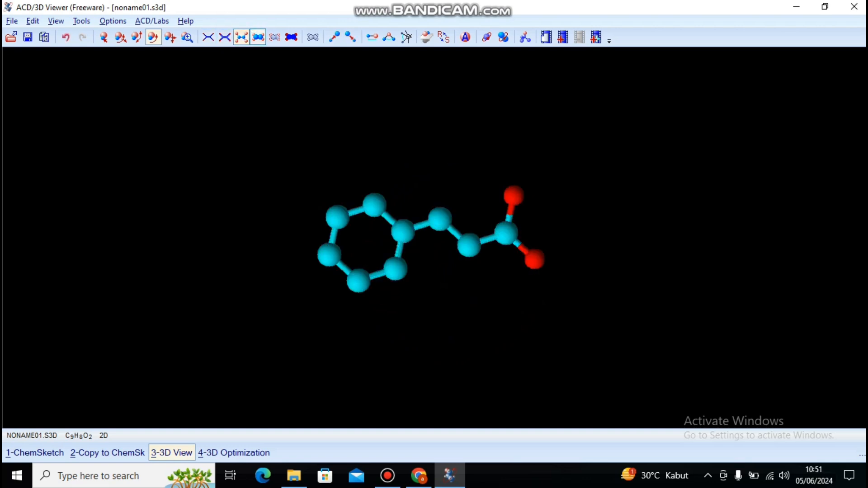
click(258, 37)
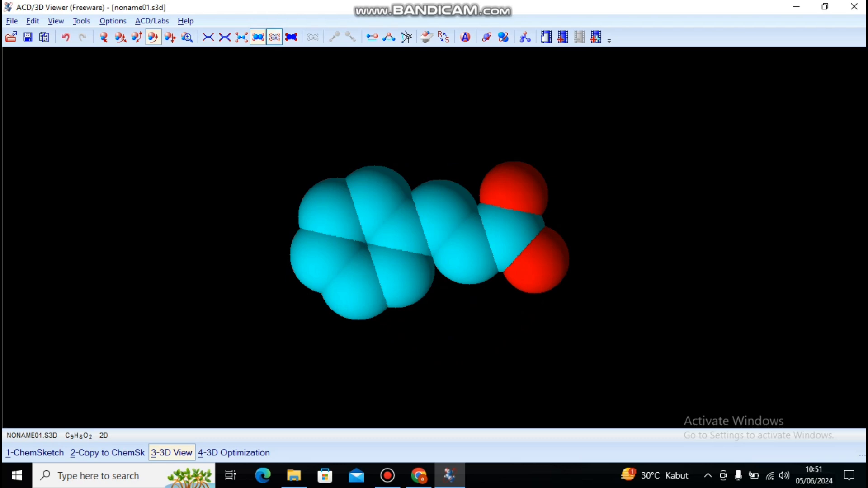
click(291, 37)
click(313, 37)
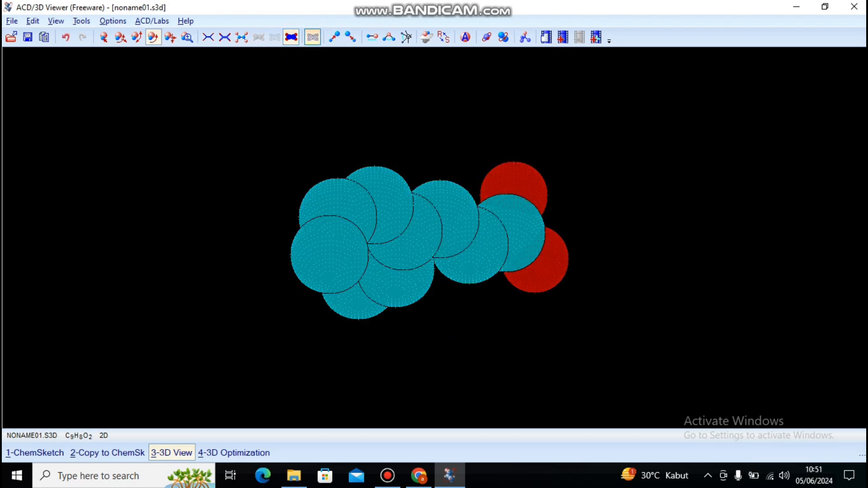
click(241, 37)
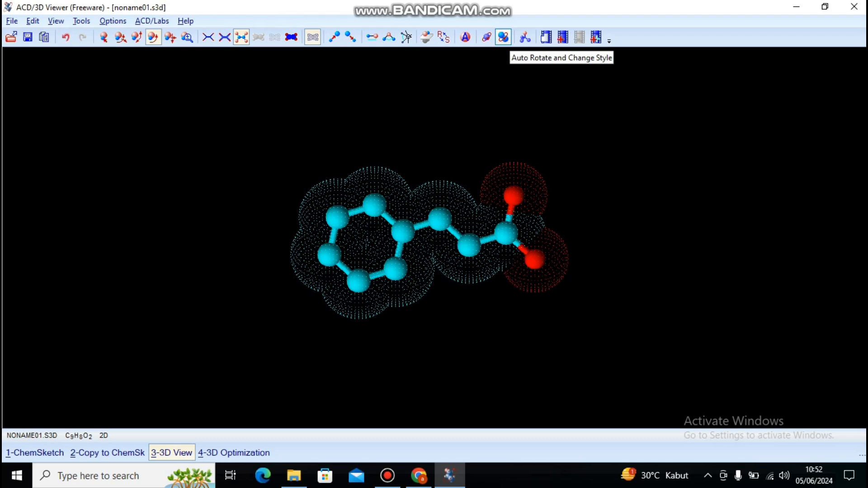
Step: Run Auto Rotate and Change Style on the 3D model, stop it and return to ChemSketch
click(503, 37)
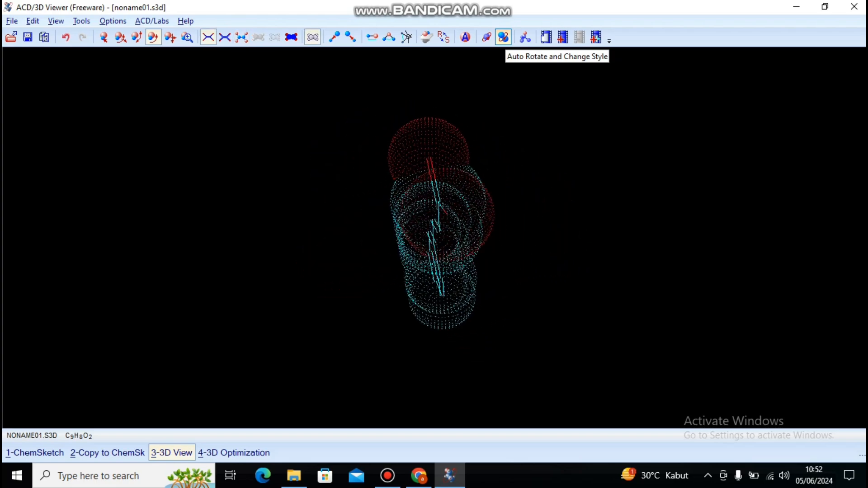
click(503, 37)
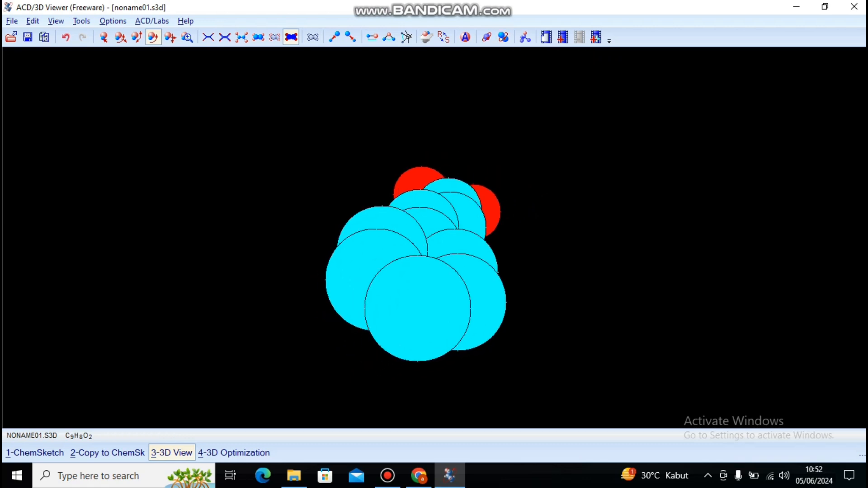
click(45, 453)
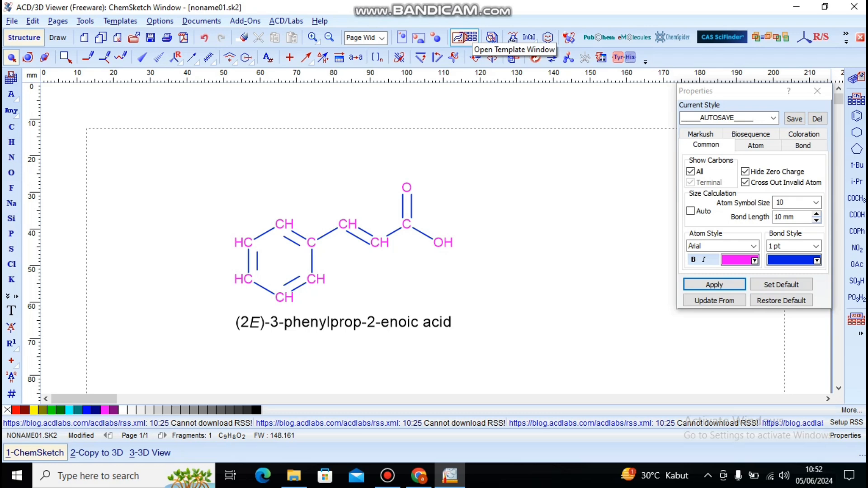
Step: Open the Template Window and look through the Aromatics, Amino Acids, Carbohydrates, Lab Animals, Lab Kit, Labels and N-Rings templates
click(465, 38)
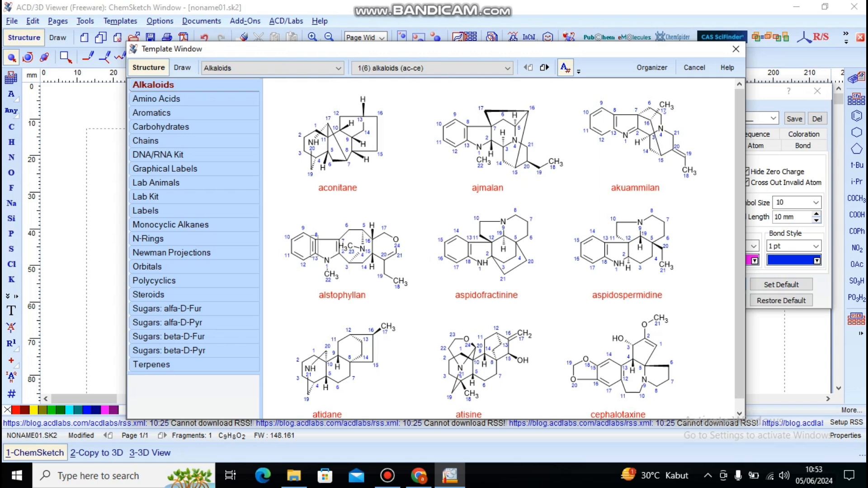
click(155, 113)
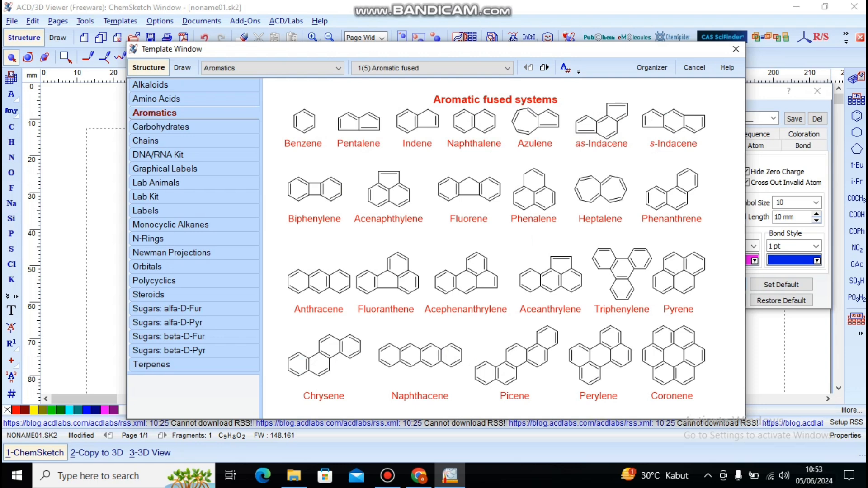
click(157, 99)
click(164, 127)
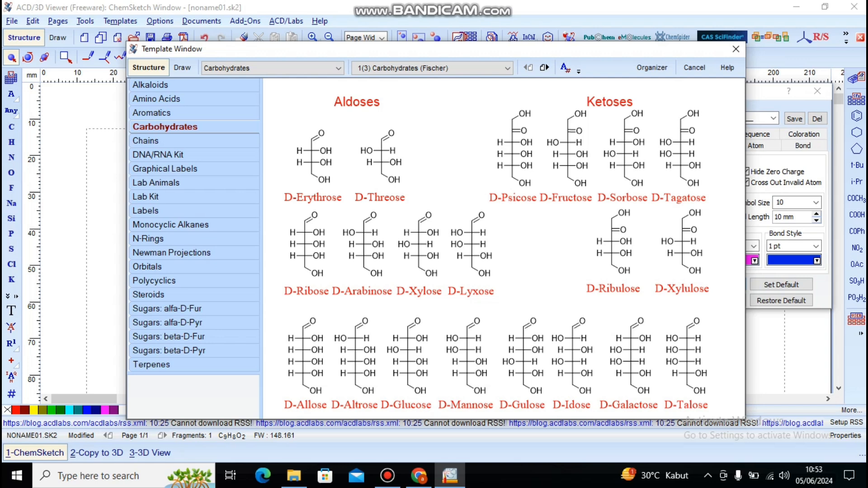
click(156, 183)
click(148, 197)
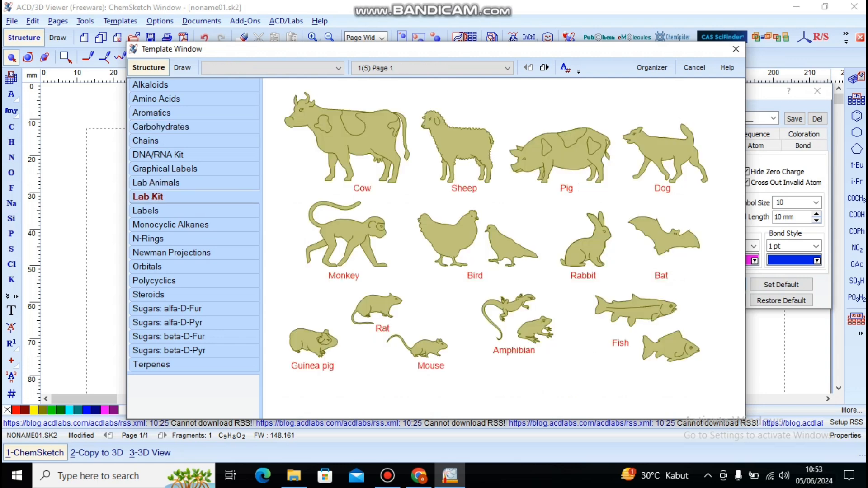
click(147, 211)
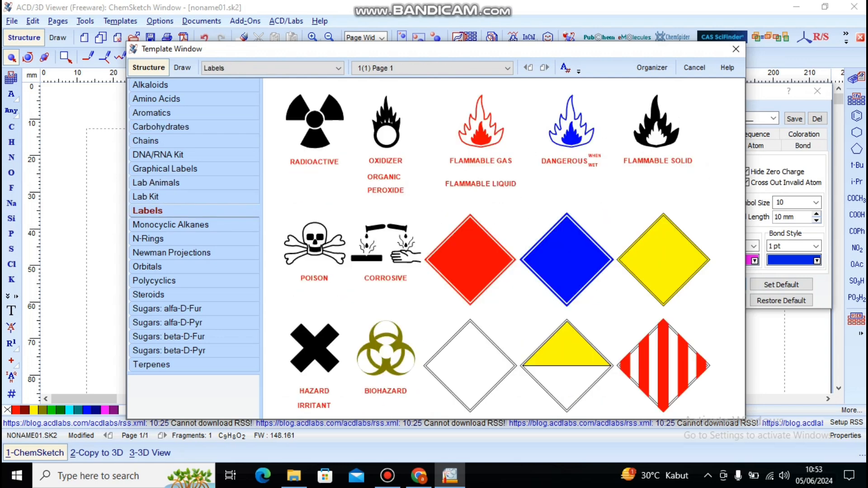
click(148, 238)
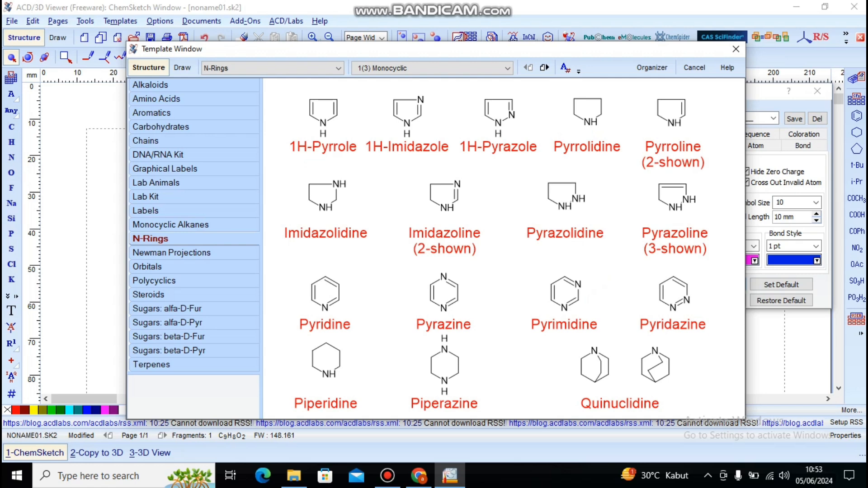
Step: Find the Vitamins category in the full template list and display its structures
click(316, 68)
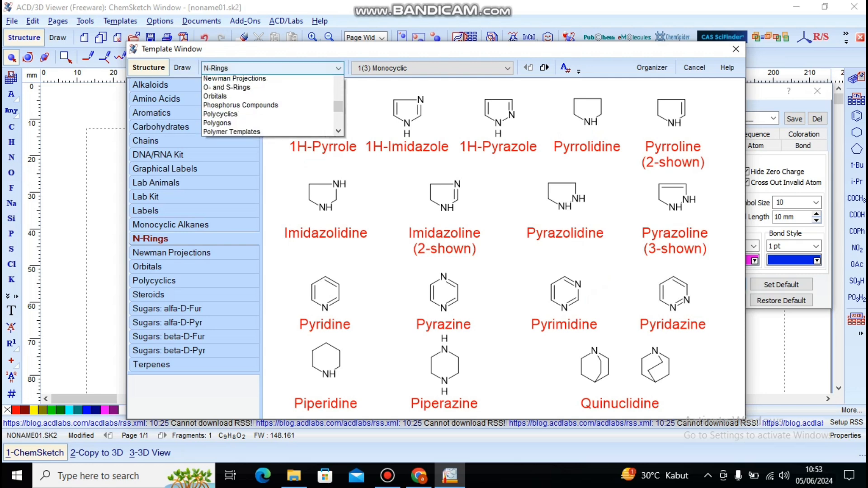
scroll(312, 87, down, 4)
scroll(271, 89, up, 10)
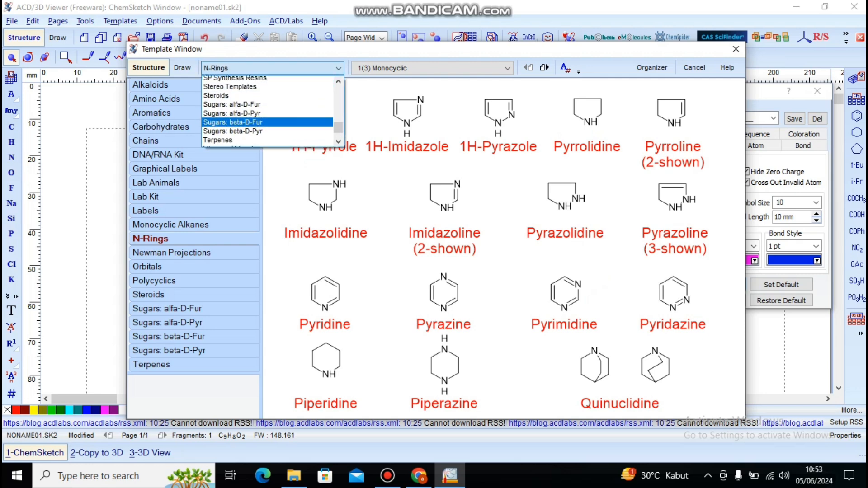
scroll(267, 116, down, 8)
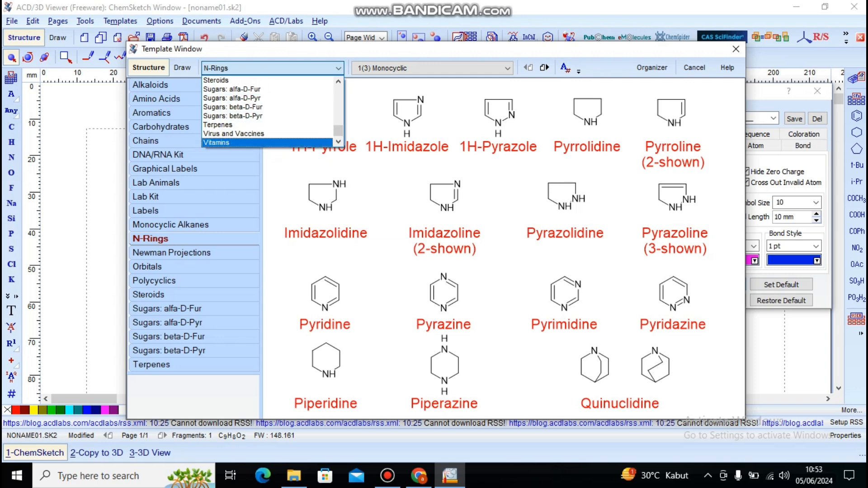
click(267, 143)
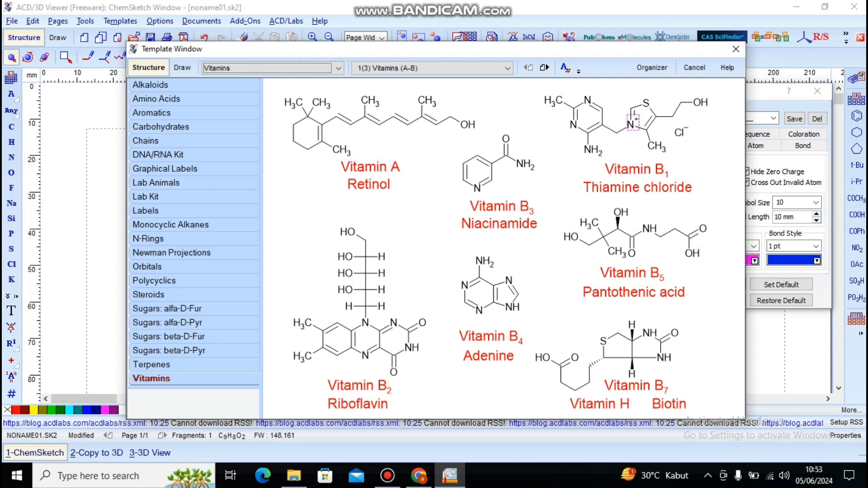
Step: Place the Lab Kit Beaker to the right of the molecule and, in Structure mode, shrink it to about 16 by 22 mm
click(148, 197)
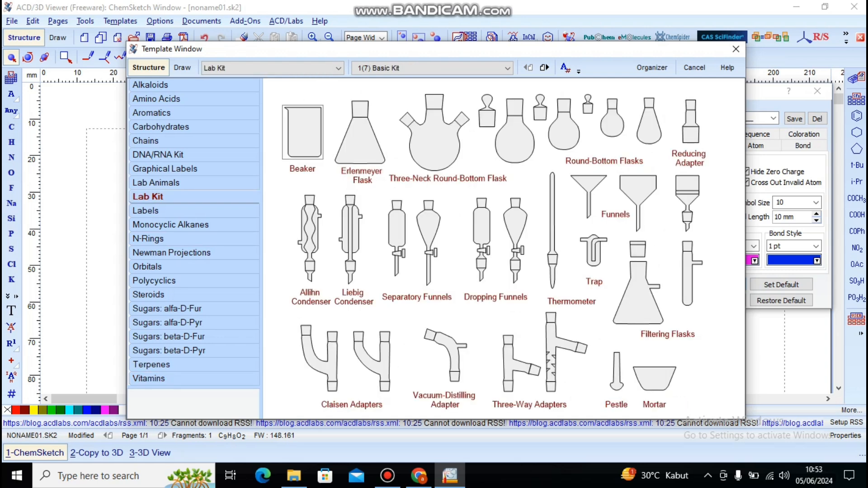
click(296, 143)
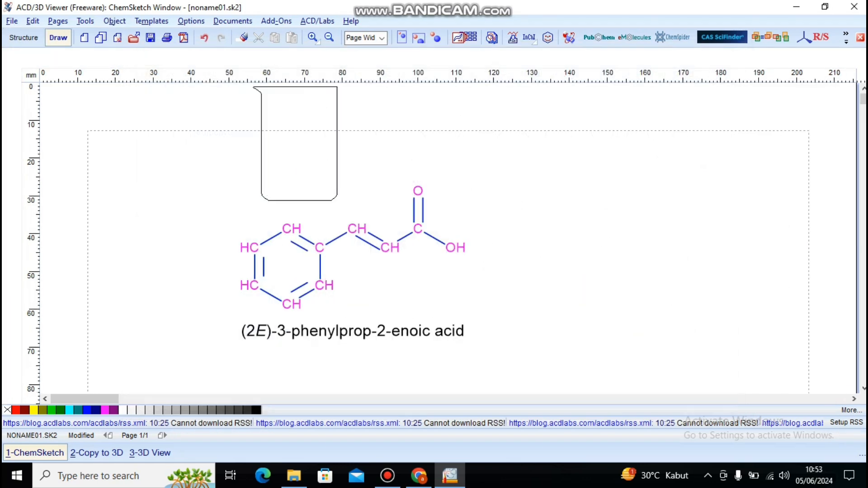
click(563, 254)
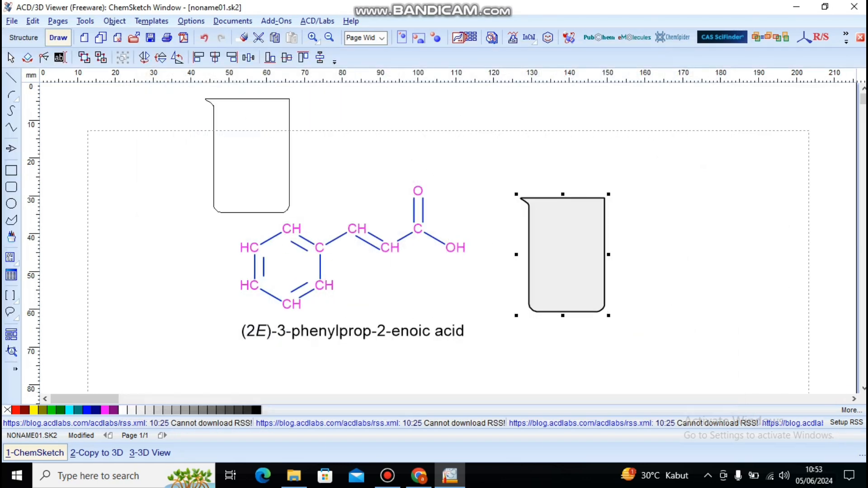
click(24, 37)
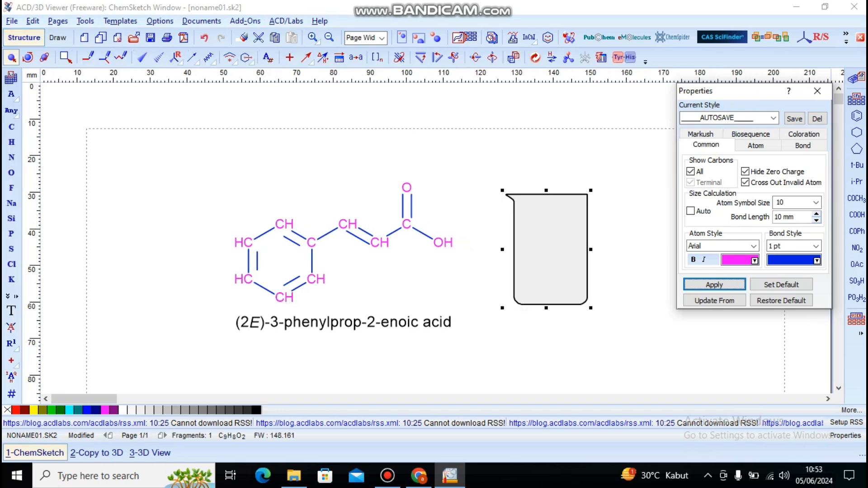
drag(591, 307, 566, 299)
scroll(566, 299, down, 3)
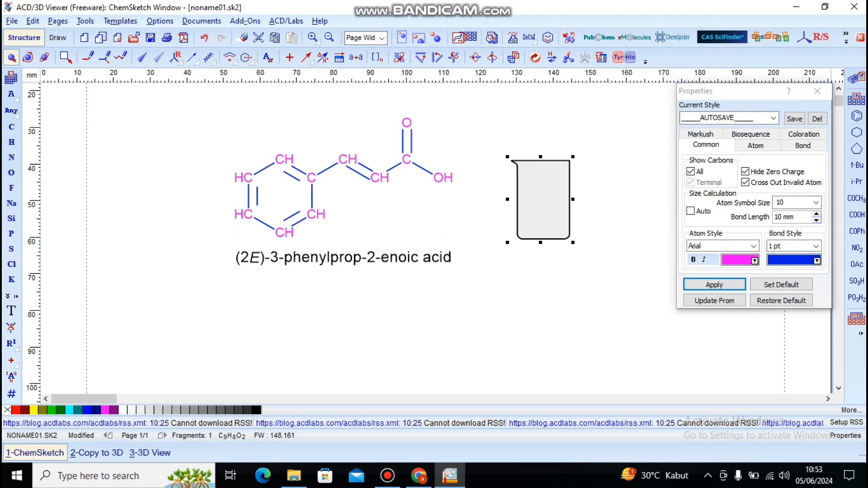
scroll(434, 235, up, 3)
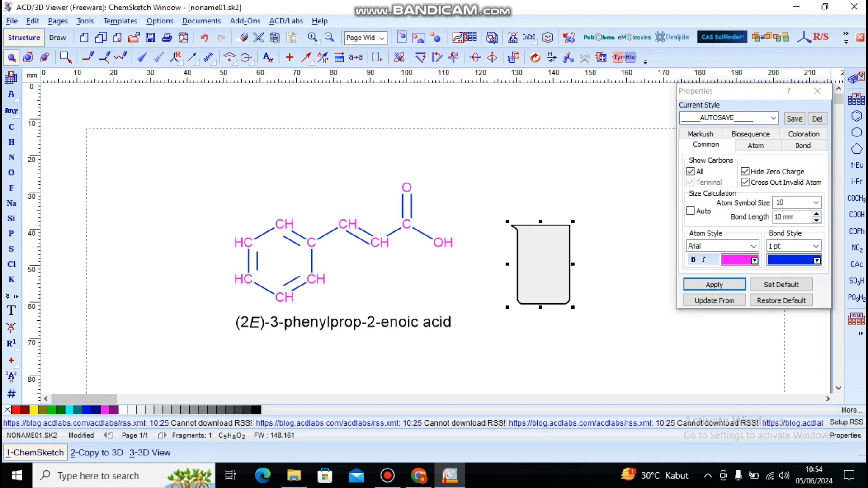
mouse_move(387, 475)
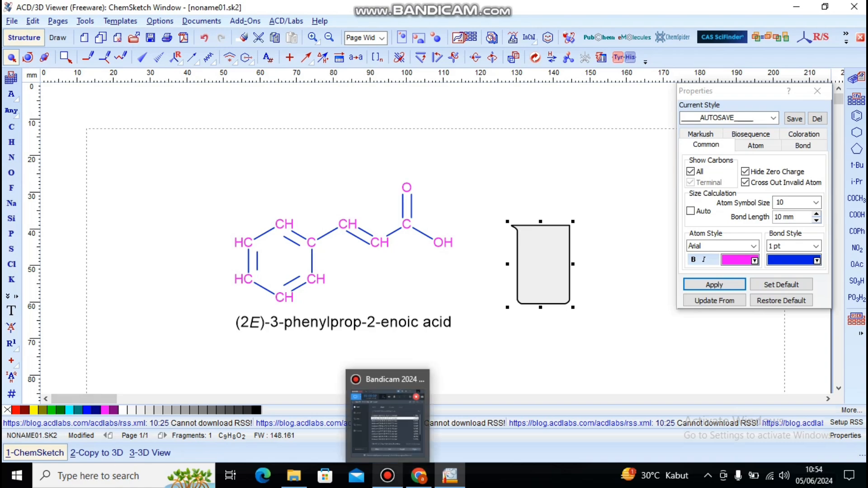